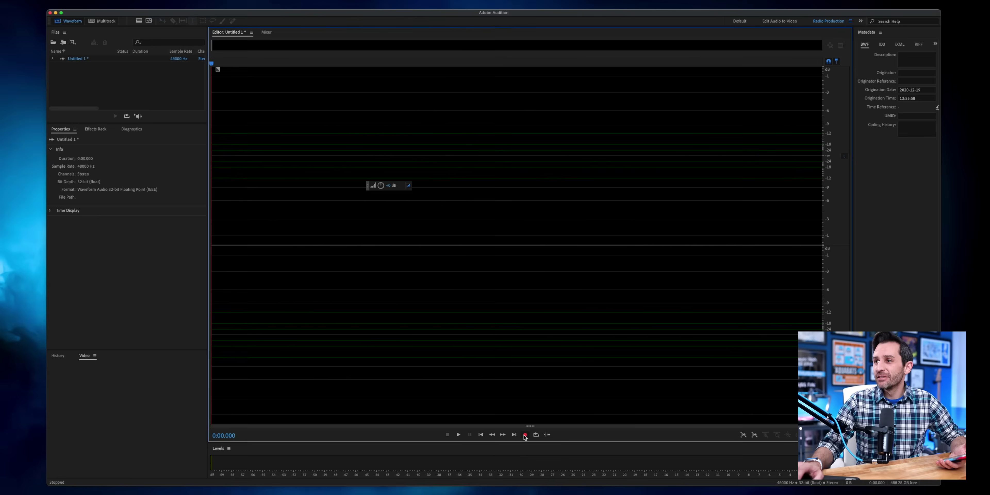
# Step: Start recording the voiceover into the new 48000 Hz stereo audio file
pyautogui.click(524, 435)
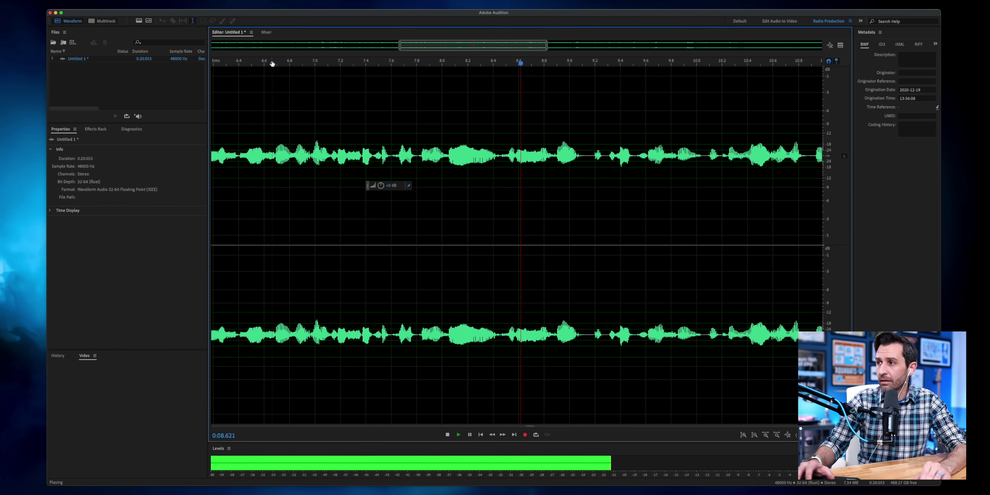
# Step: Stop playback at the tone and select the audio from 8.05 to 9.07 seconds
pyautogui.press('space')
pyautogui.moveTo(411, 122); pyautogui.dragTo(542, 123)
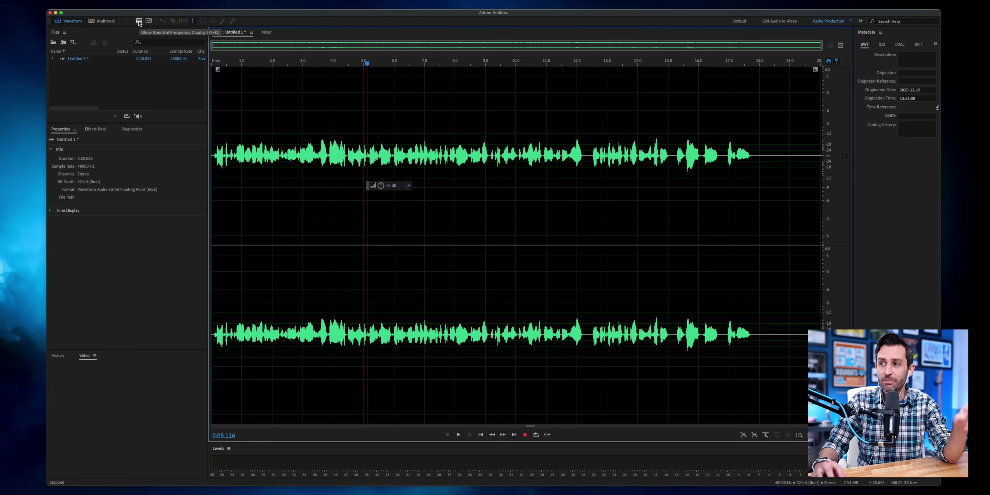
# Step: Switch to the spectral frequency display and play the section containing the tone
pyautogui.click(215, 28)
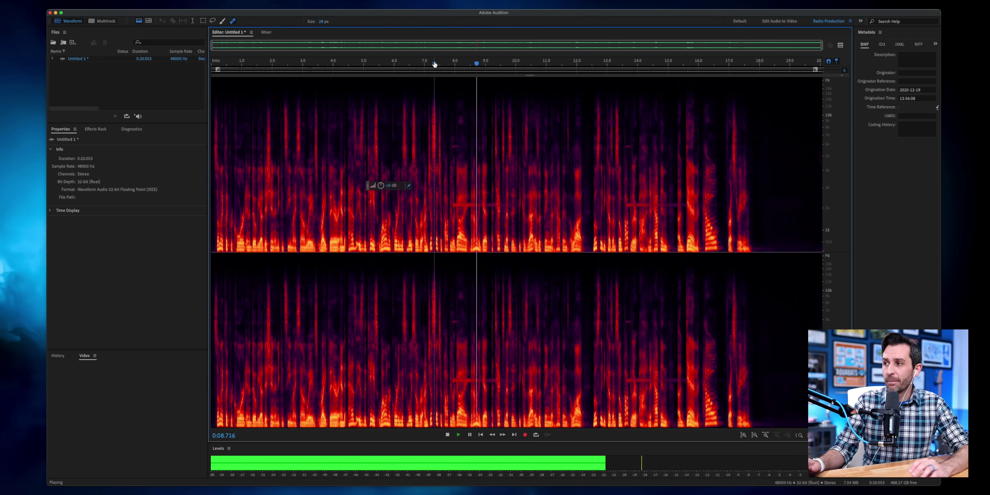
pyautogui.press('space')
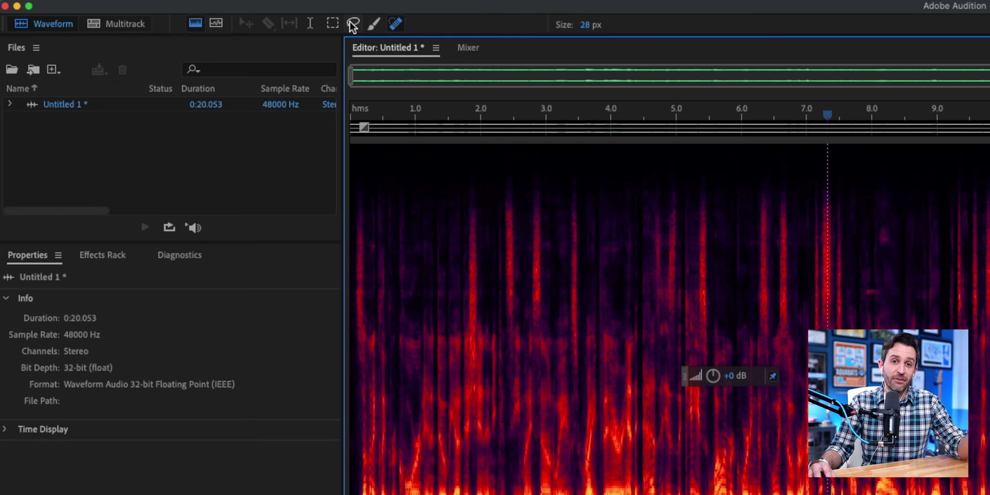
# Step: Marquee-delete a broad frequency block in both channels, play it from about 2 seconds, then undo
pyautogui.click(332, 24)
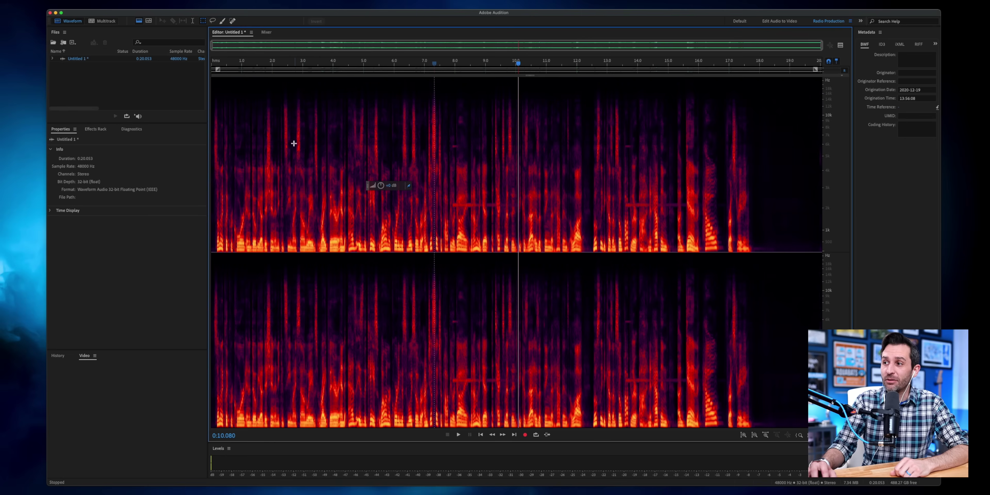
pyautogui.moveTo(294, 143); pyautogui.dragTo(539, 228)
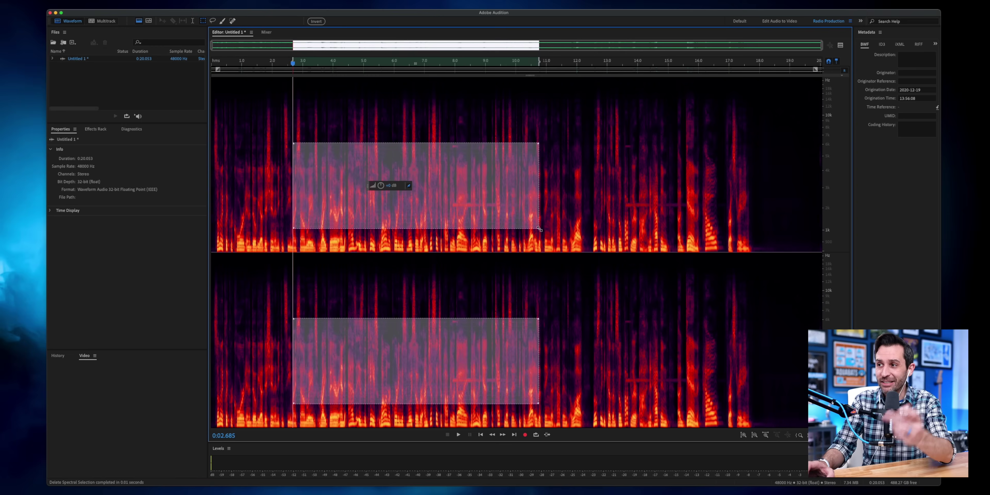
pyautogui.press('Delete')
pyautogui.click(394, 138)
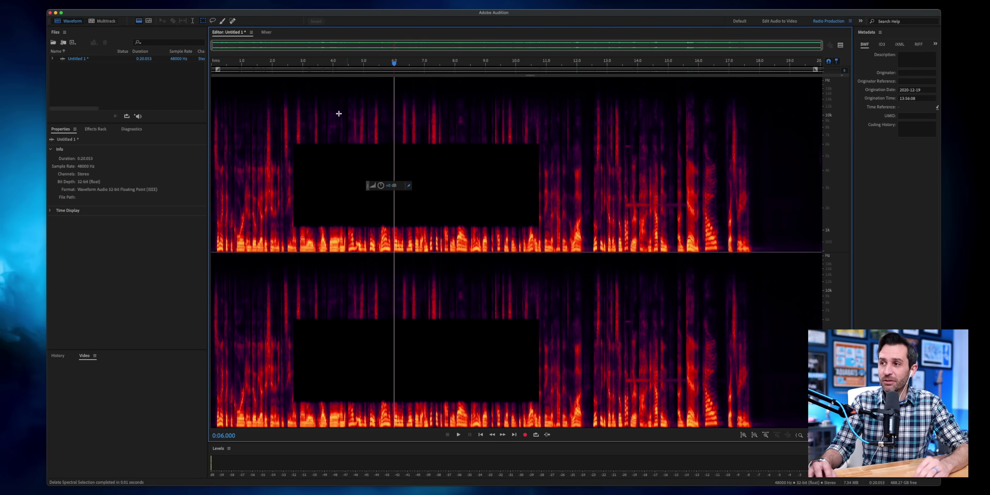
pyautogui.click(272, 64)
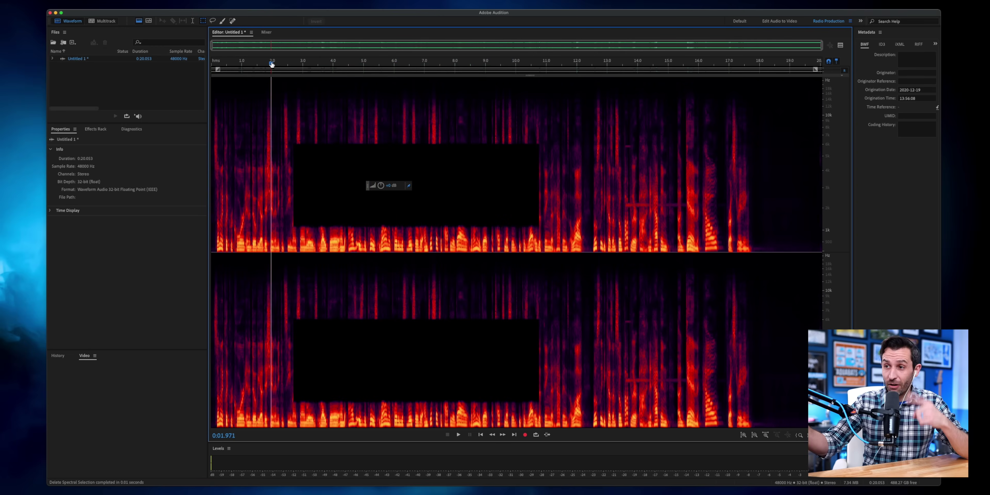
pyautogui.press('space')
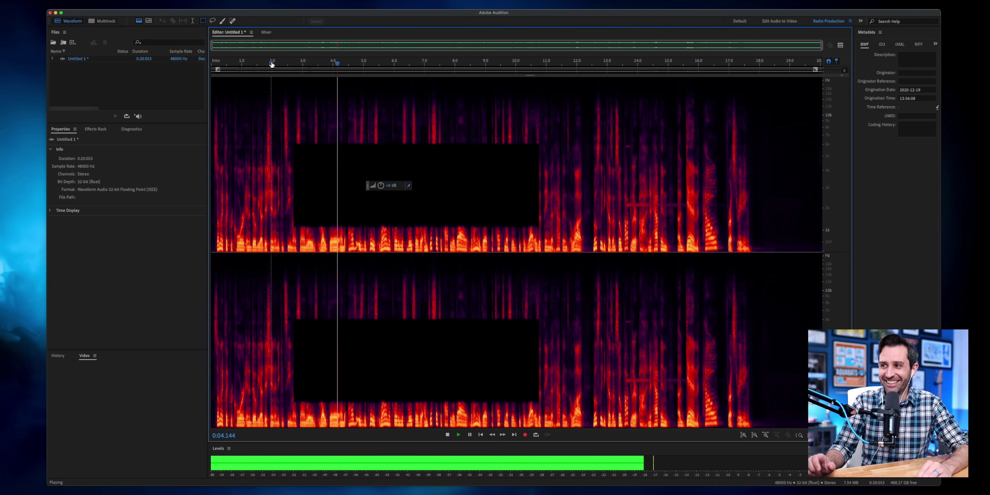
pyautogui.press('space')
pyautogui.press('super+z')
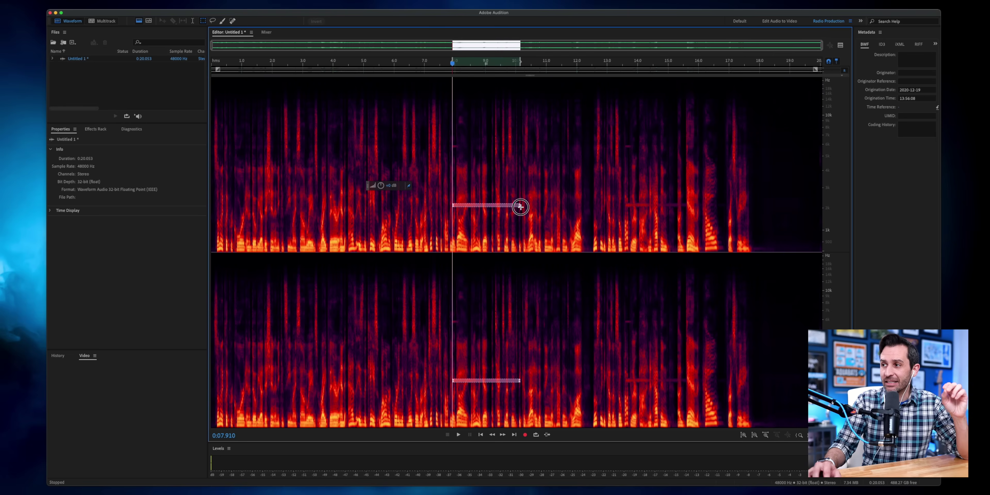
# Step: Delete the thin tone band from both channels and play back from about 6.7 seconds
pyautogui.press('Delete')
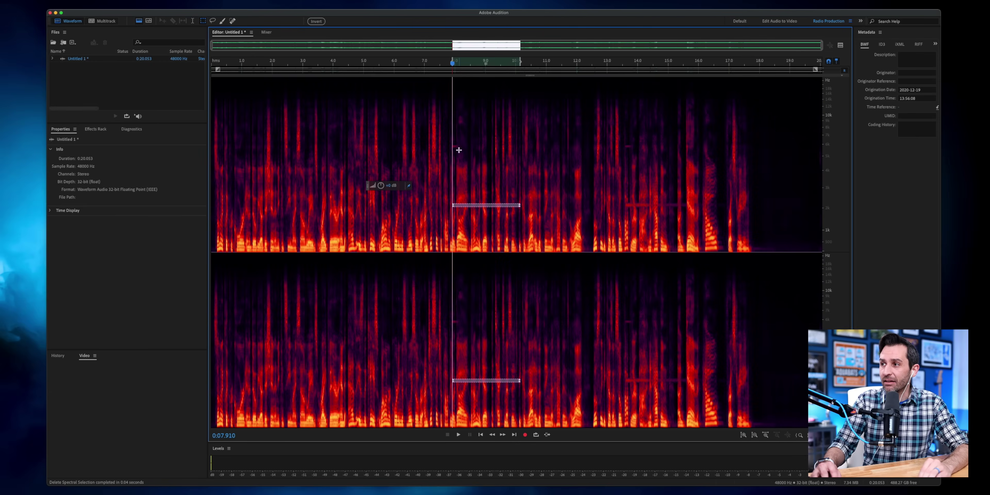
pyautogui.click(451, 145)
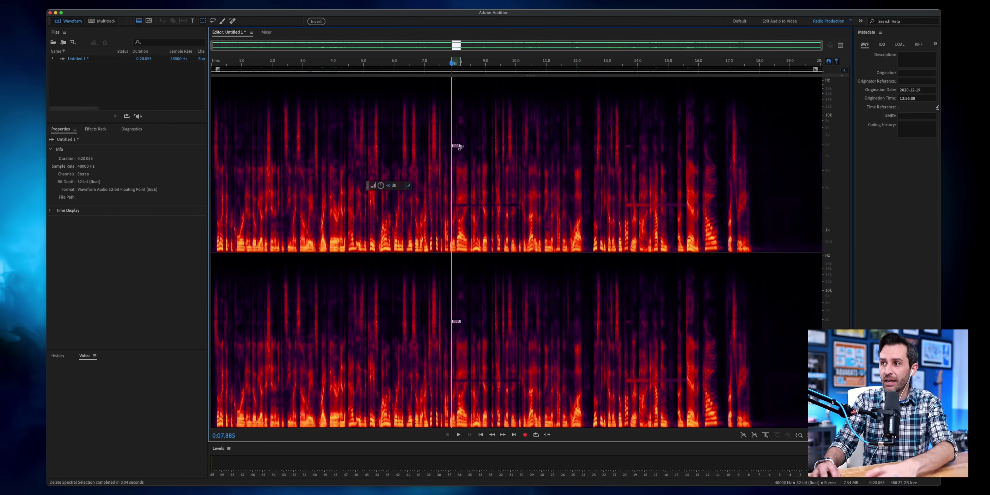
pyautogui.click(448, 154)
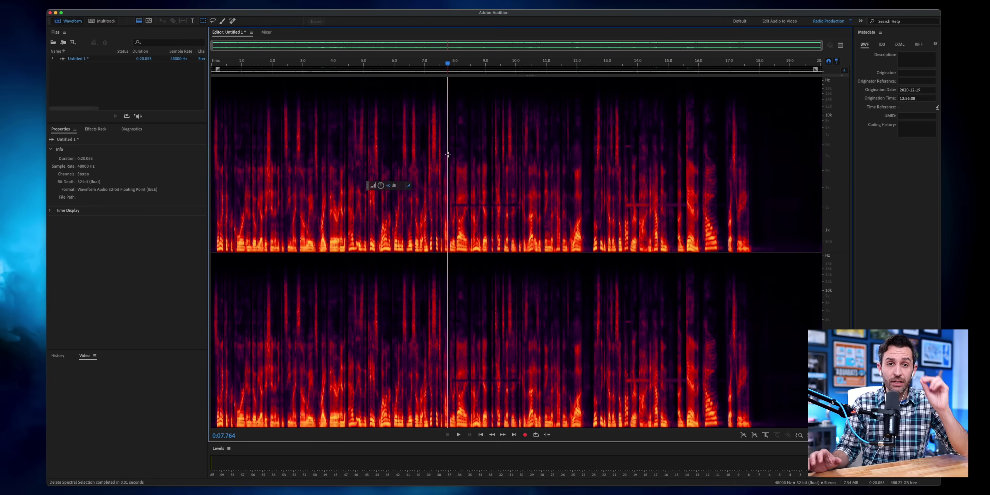
pyautogui.click(417, 64)
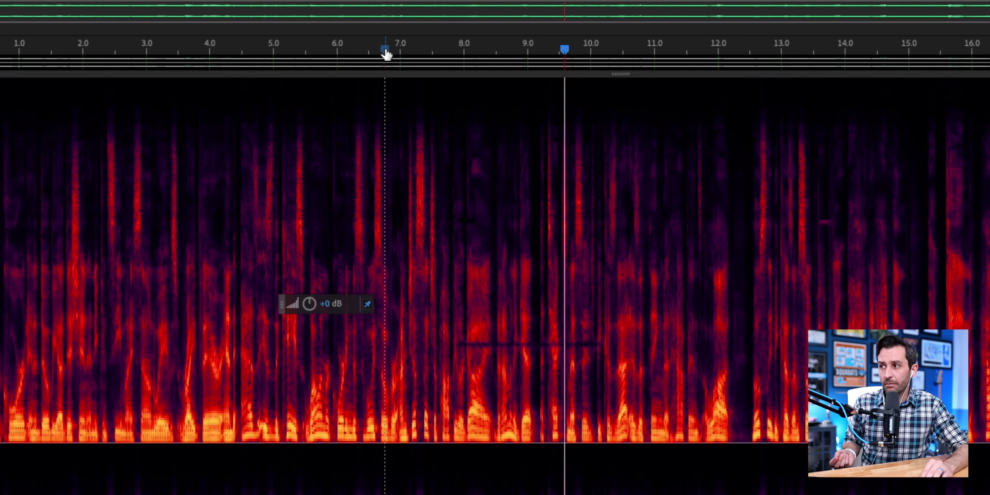
pyautogui.press('space')
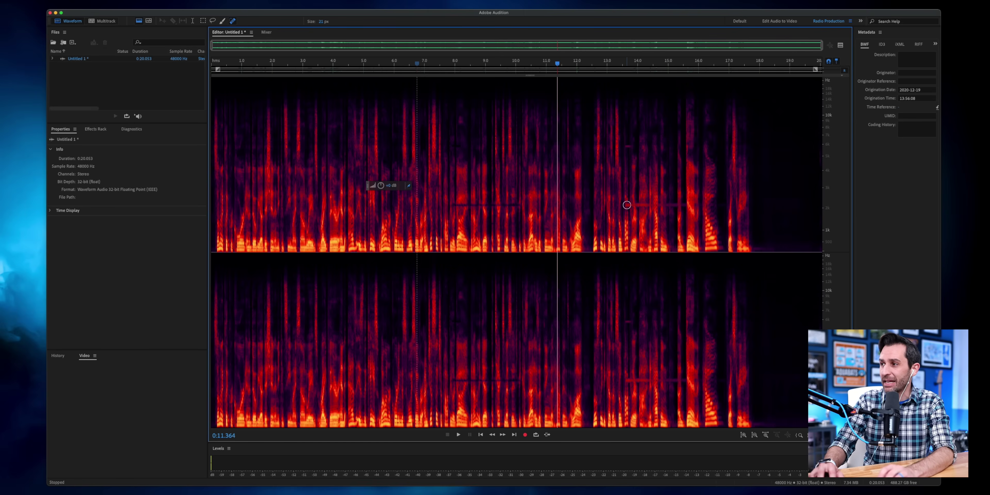
# Step: Paint the Spot Healing Brush over the tone line near 13 seconds and play it back
pyautogui.moveTo(626, 204); pyautogui.dragTo(694, 205)
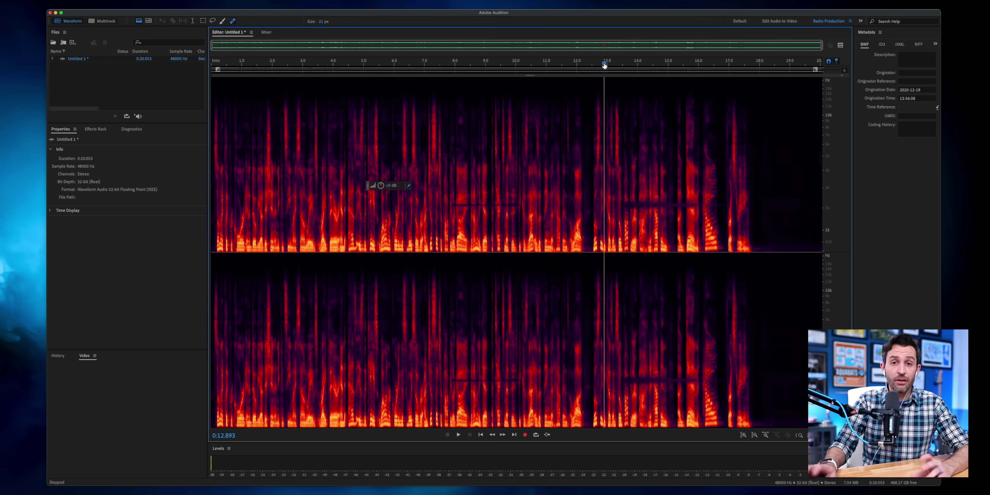
pyautogui.press('space')
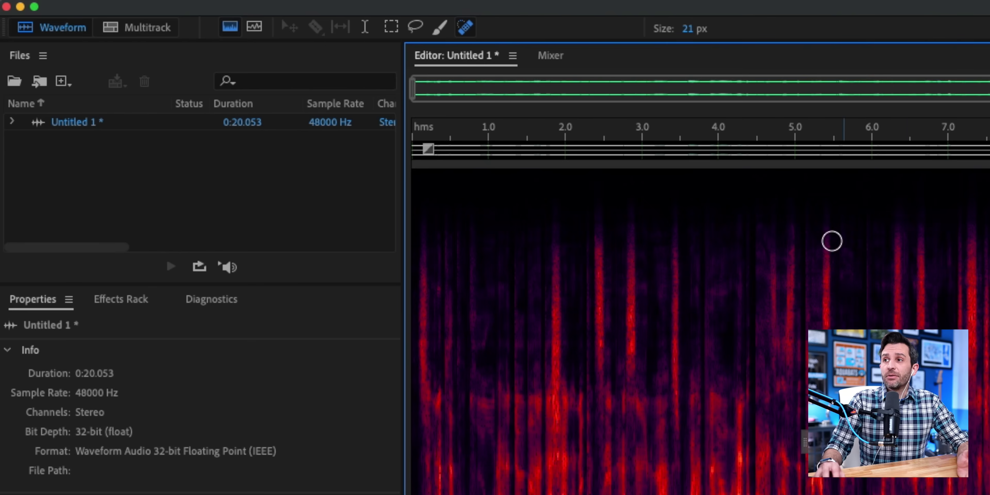
# Step: Return to the waveform view and play the new 19-second take from about 1.6 seconds
pyautogui.click(230, 28)
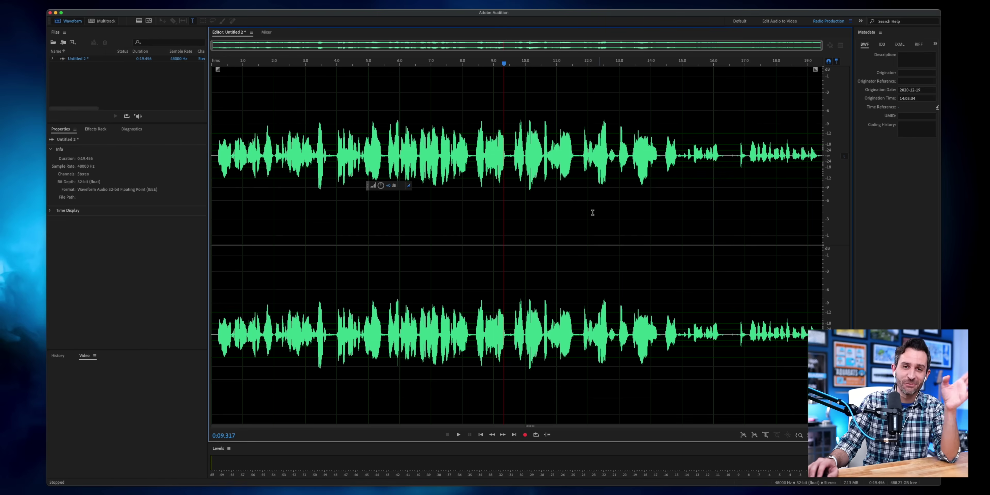
pyautogui.click(262, 63)
# Step: Play the second take and display it as a spectral frequency spectrogram
pyautogui.press('space')
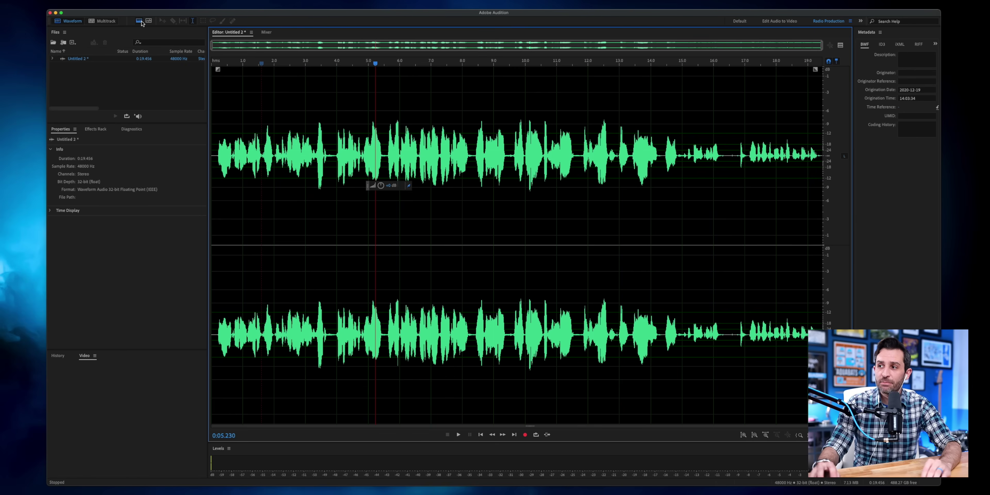
pyautogui.click(141, 22)
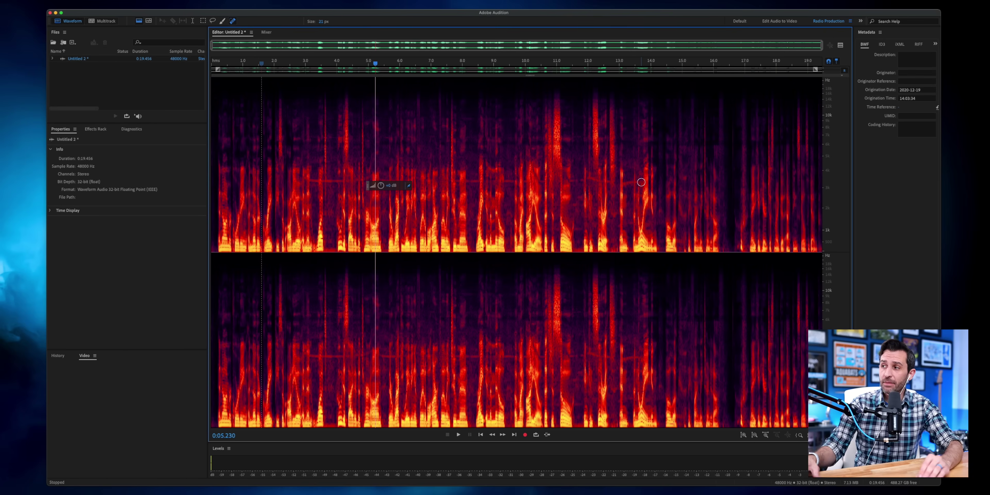
# Step: Play the second take from about 2 seconds and set the playback position near the tone
pyautogui.click(271, 66)
pyautogui.press('space')
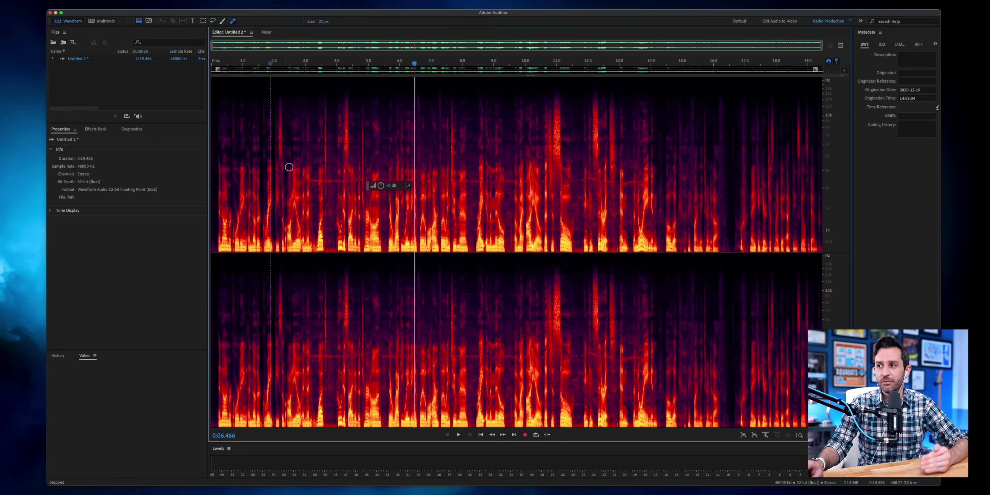
pyautogui.click(309, 188)
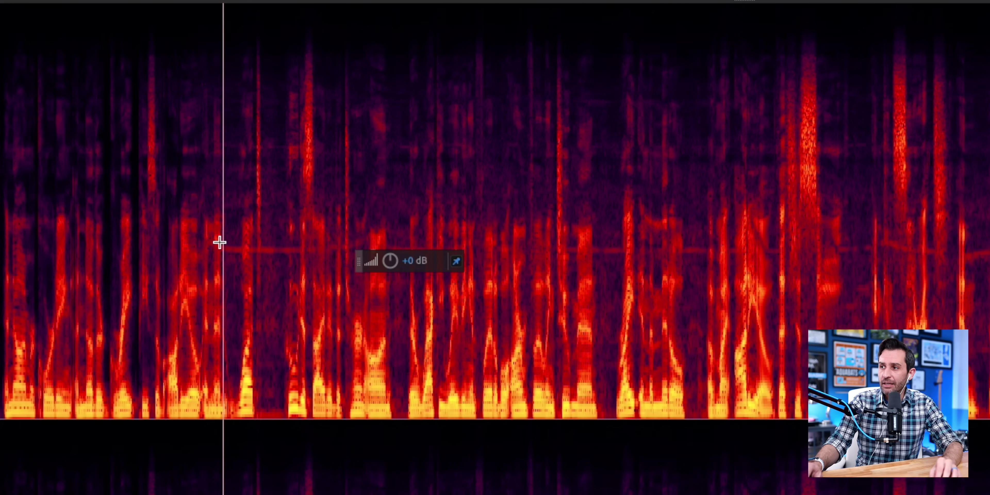
# Step: Erase the two thin tone lines, replay the passage, then select the narrow burst near 3 seconds
pyautogui.moveTo(219, 243); pyautogui.dragTo(349, 252)
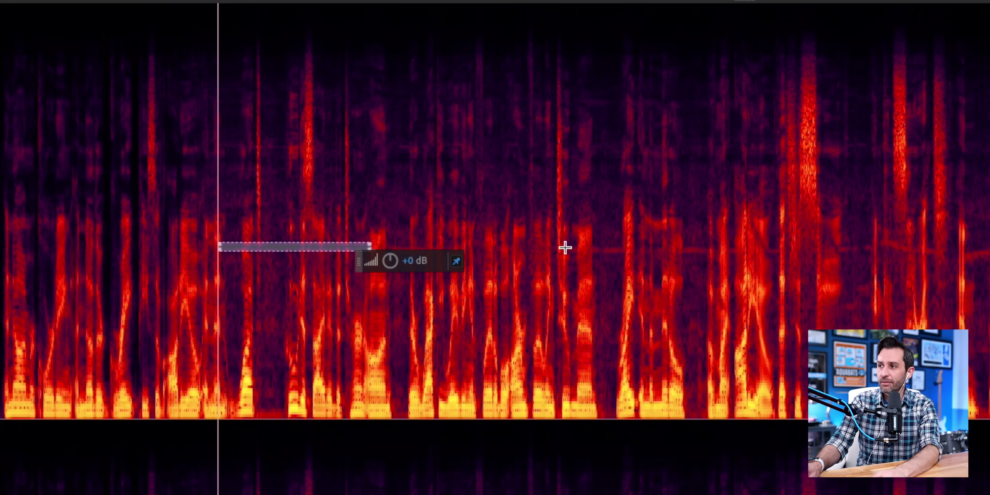
pyautogui.moveTo(565, 247); pyautogui.dragTo(756, 255)
pyautogui.click(332, 234)
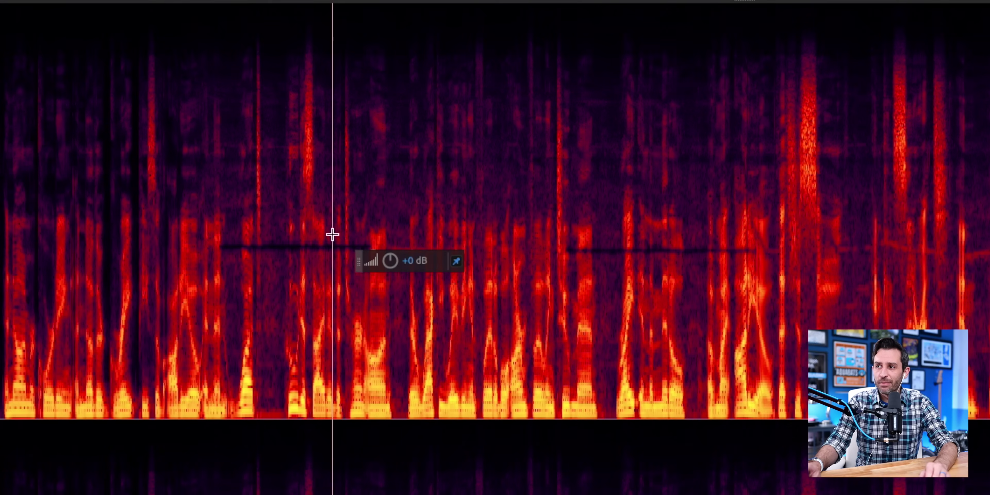
pyautogui.click(179, 234)
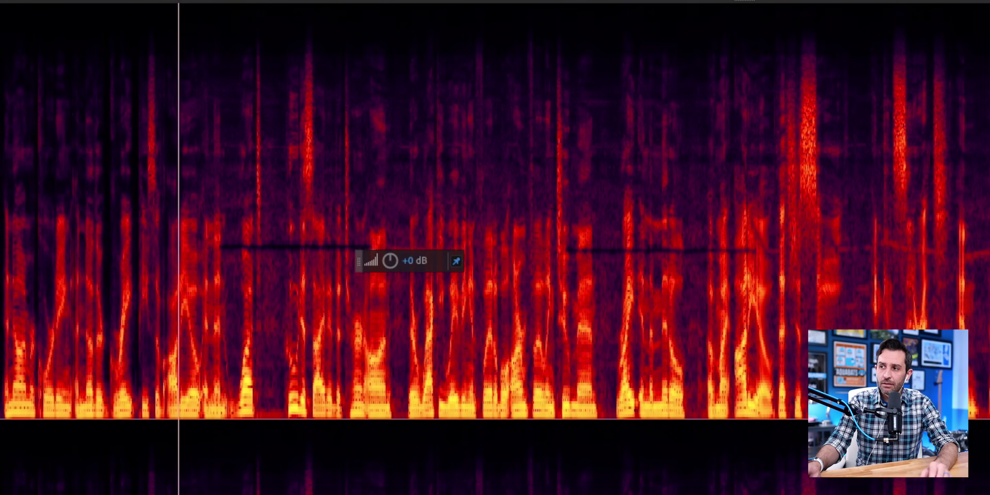
pyautogui.press('space')
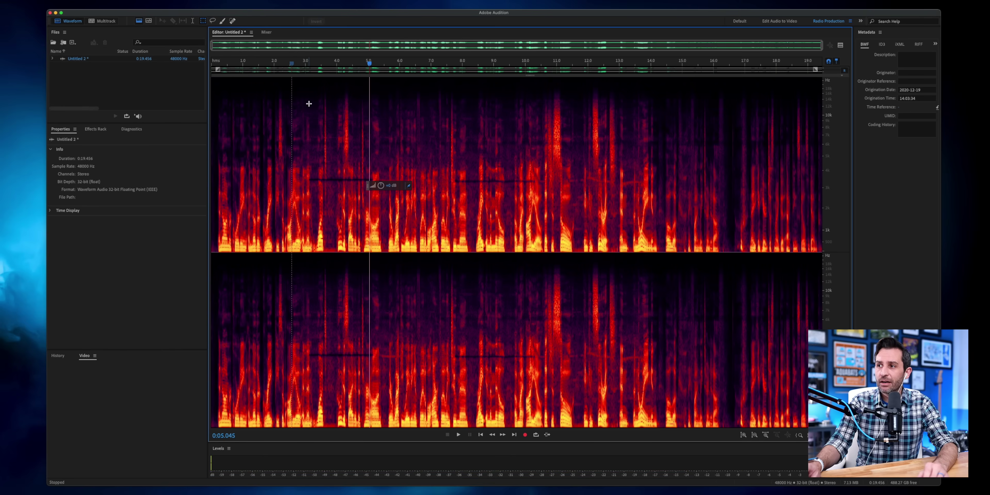
pyautogui.moveTo(309, 103); pyautogui.dragTo(323, 156)
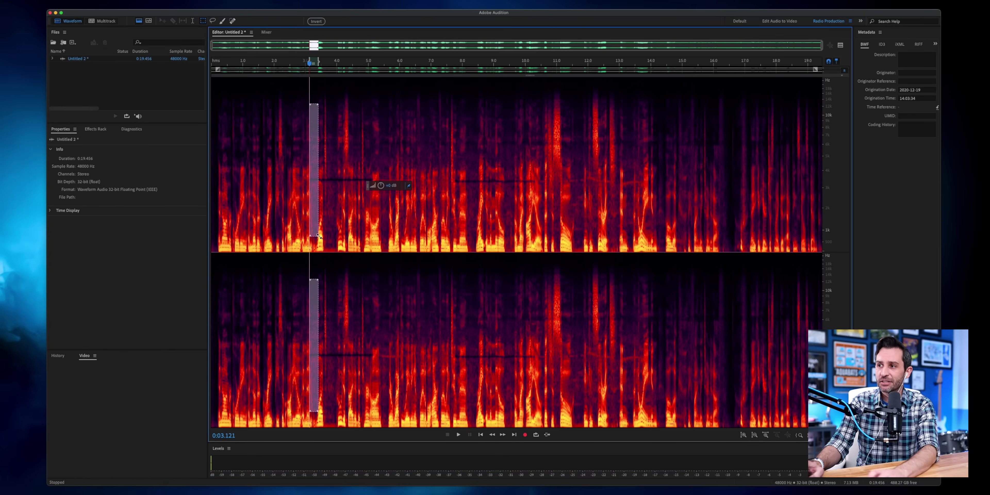
# Step: Delete the next narrow burst and the high-frequency block near 5 seconds, then play back
pyautogui.moveTo(328, 103); pyautogui.dragTo(333, 250)
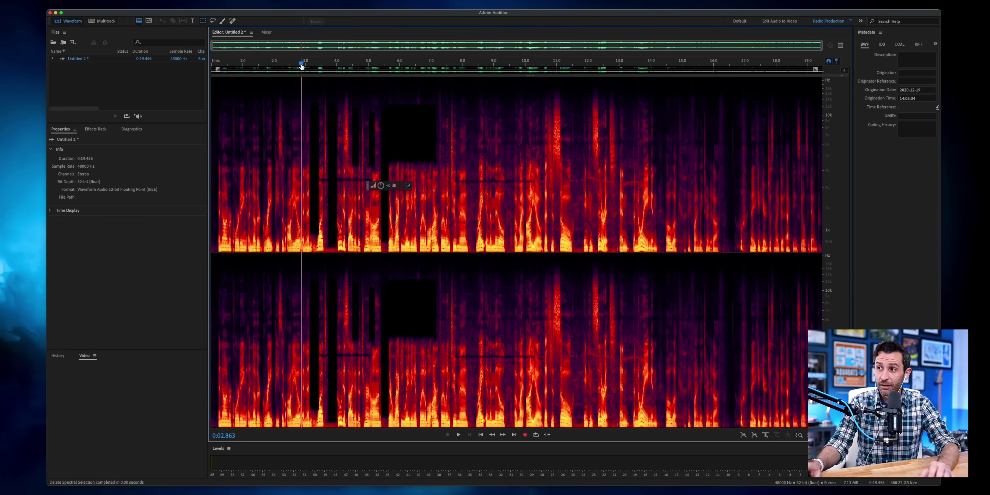
pyautogui.press('space')
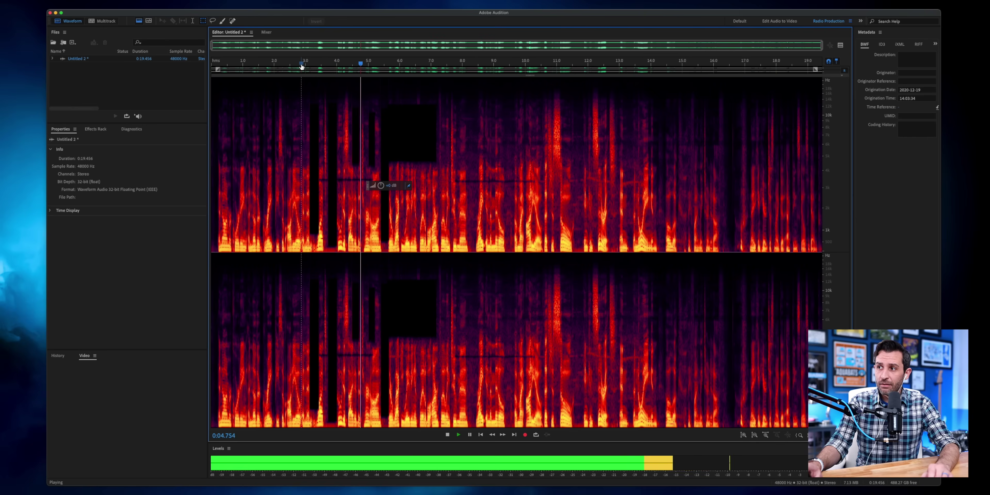